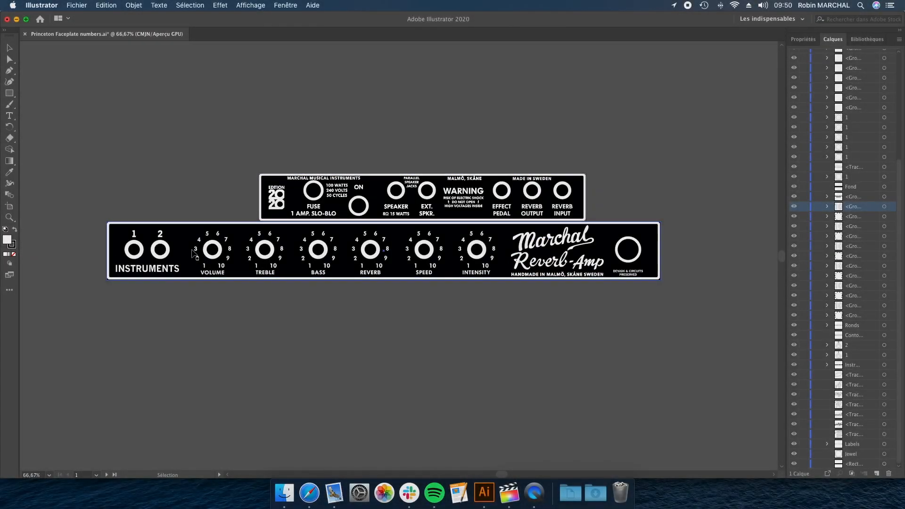
scroll(204, 255, "up", 5)
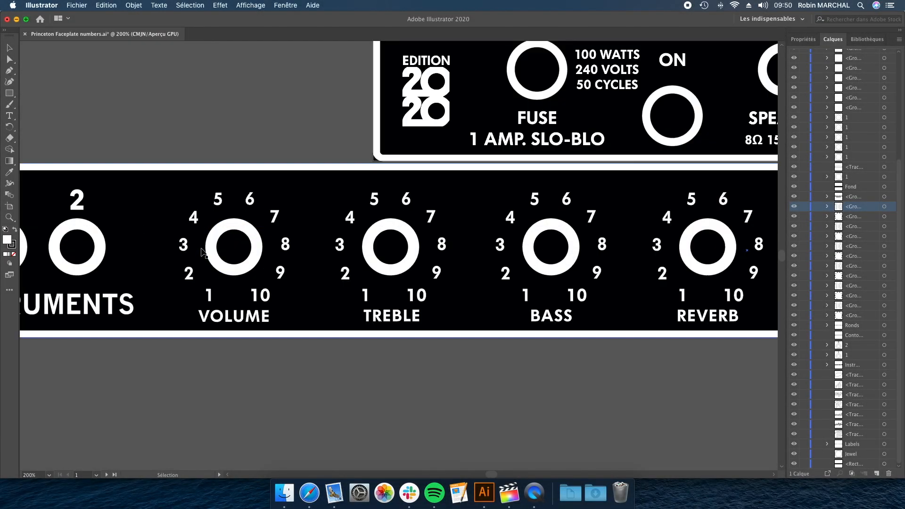
scroll(204, 254, "left", 3)
scroll(202, 249, "up", 2)
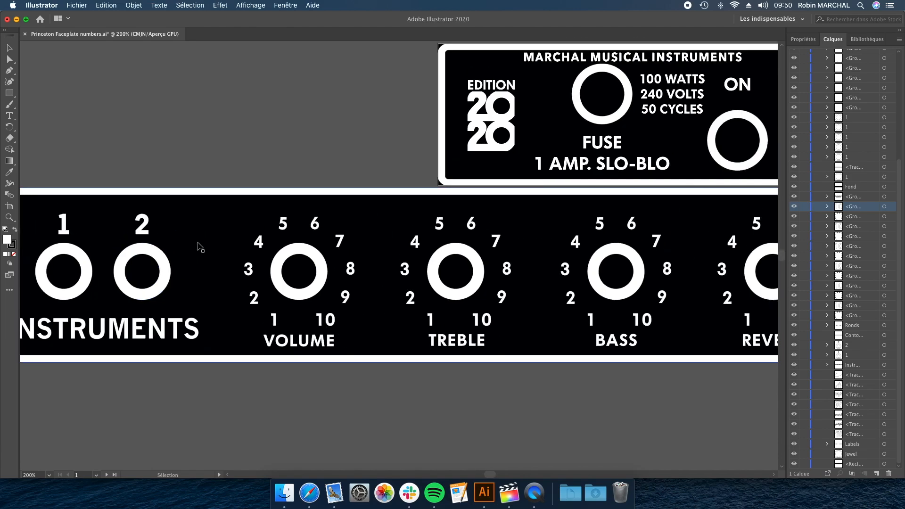
scroll(201, 247, "right", 5)
scroll(200, 246, "right", 5)
scroll(201, 246, "right", 5)
scroll(202, 245, "right", 5)
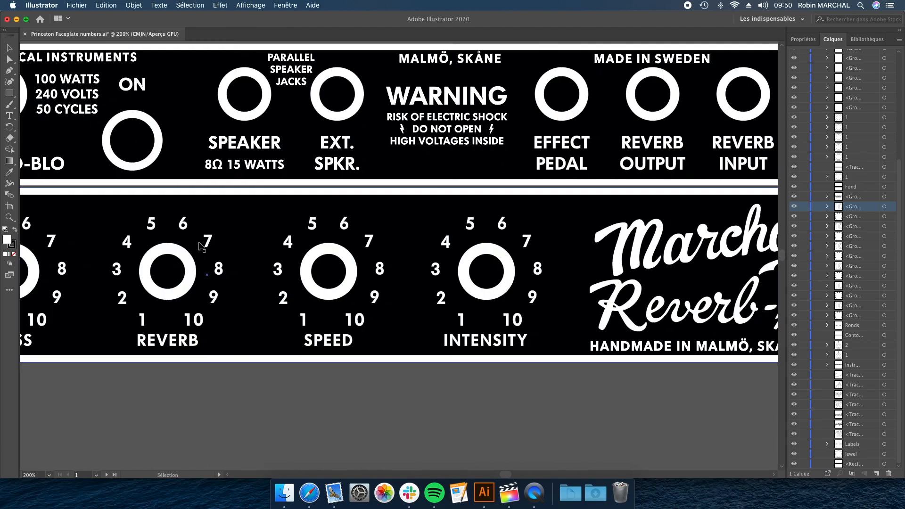
scroll(201, 247, "right", 5)
scroll(200, 246, "right", 5)
scroll(201, 246, "right", 5)
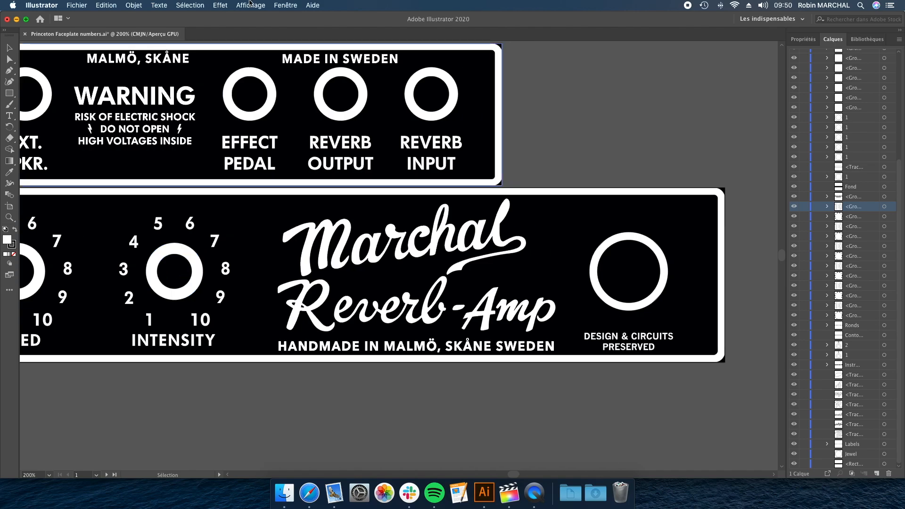
Switch to Outline view (Affichage > Tracés) and zoom out to show both whole faceplates.
left_click(249, 4)
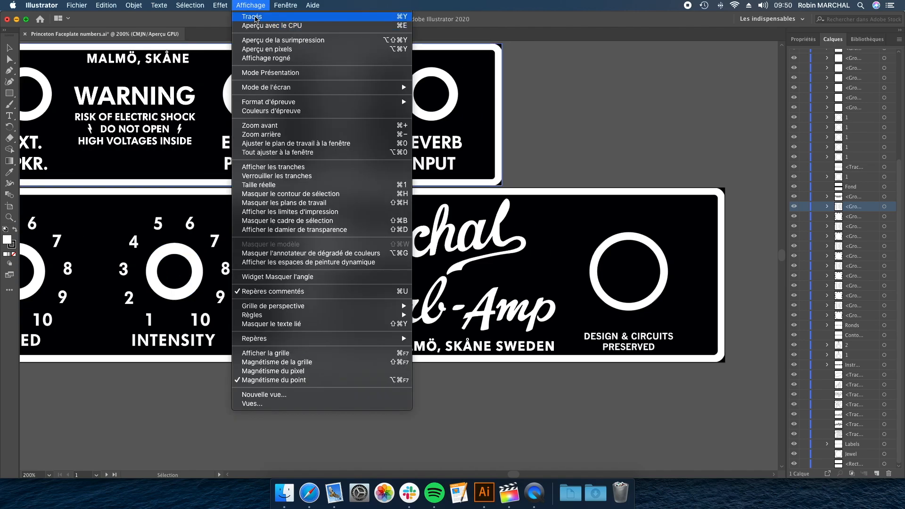
left_click(251, 16)
scroll(499, 198, "up", 2)
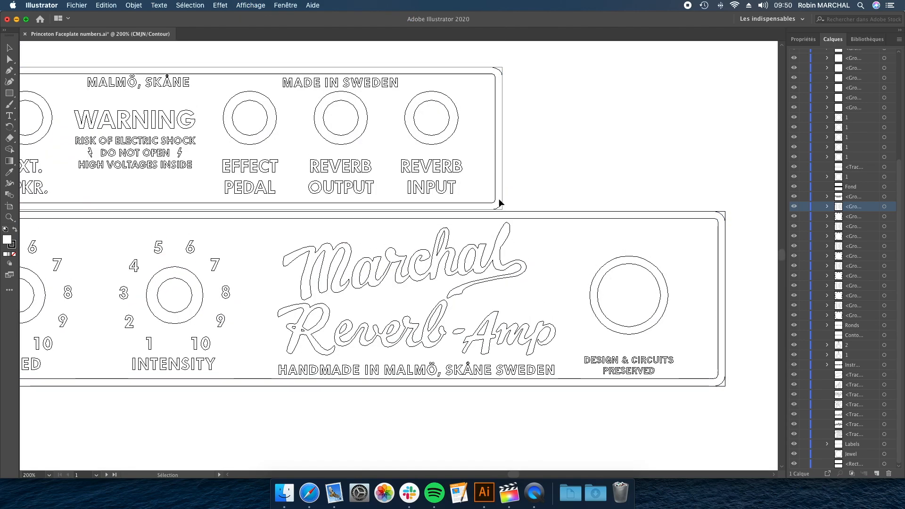
scroll(498, 199, "left", 3)
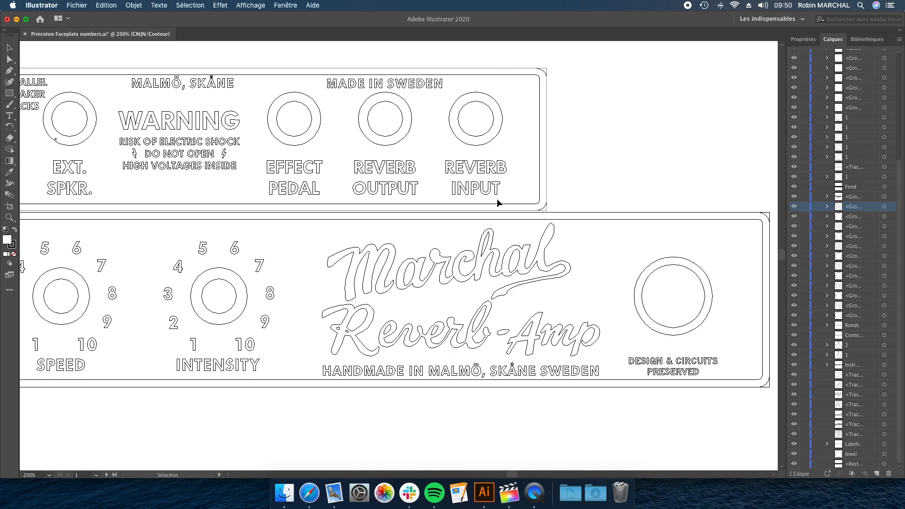
scroll(497, 199, "left", 5)
scroll(497, 199, "left", 5)
scroll(497, 204, "left", 5)
scroll(498, 203, "left", 5)
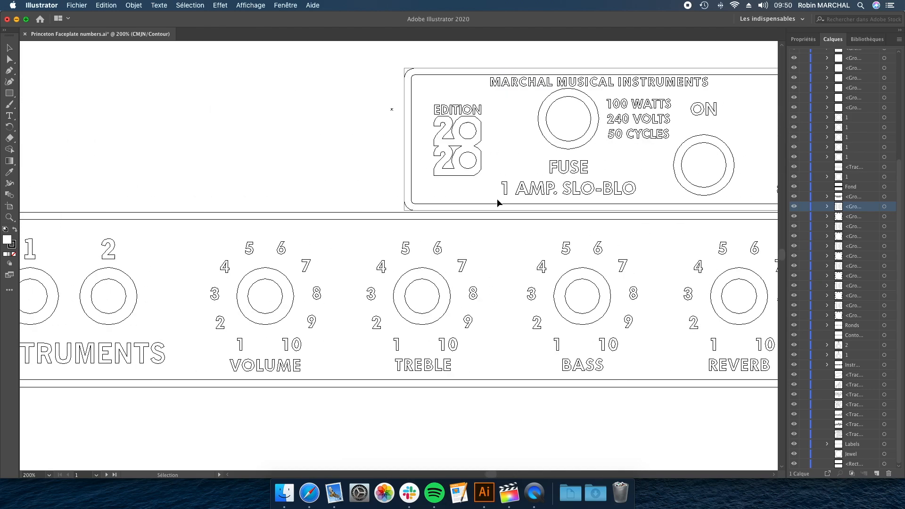
scroll(498, 203, "left", 5)
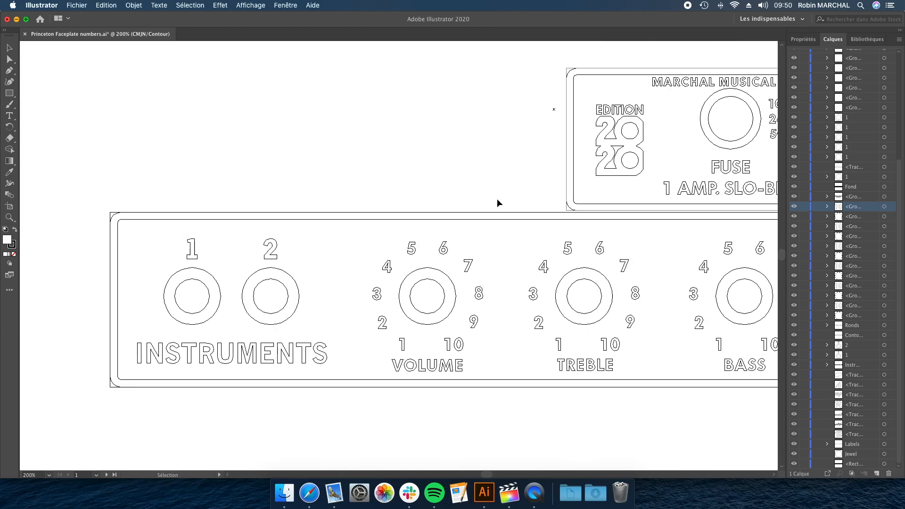
key("super+minus")
key("super+minus")
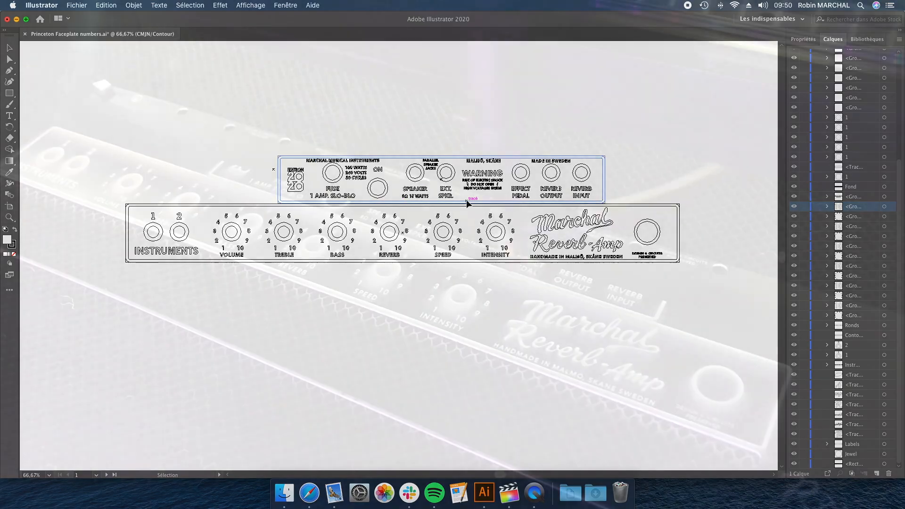